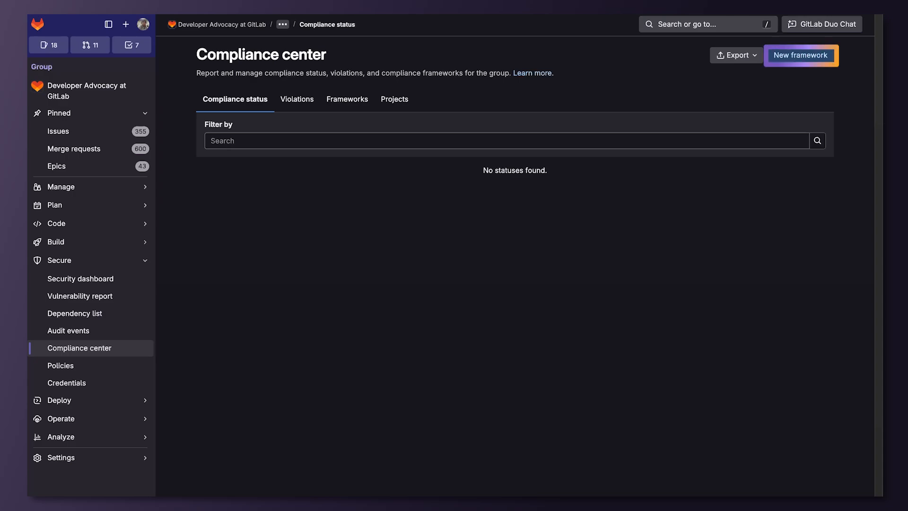
Start a new blank compliance framework and name it "SOC2 Compliance"
left_click(801, 55)
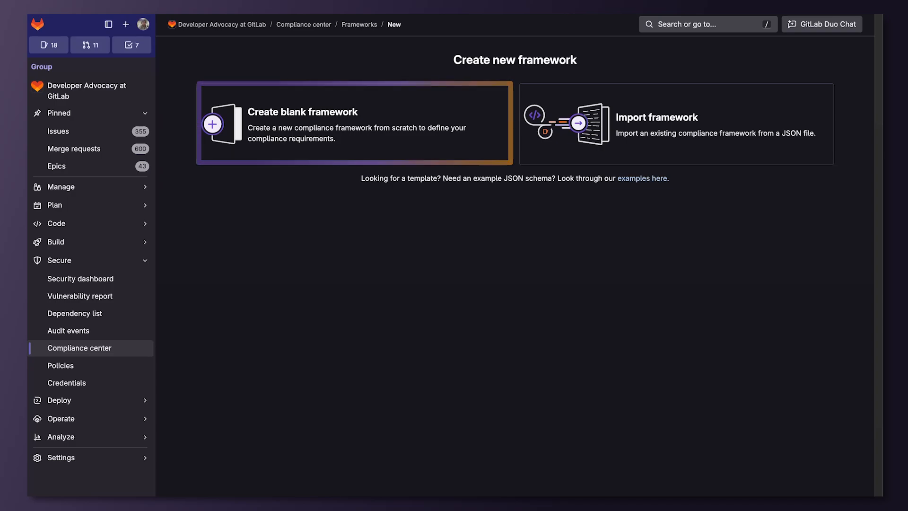
left_click(355, 124)
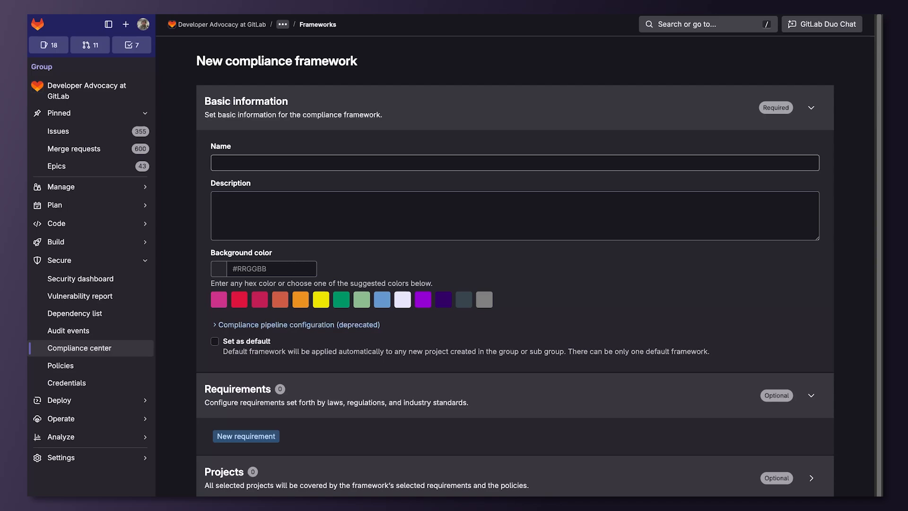
left_click(515, 163)
type("SOC")
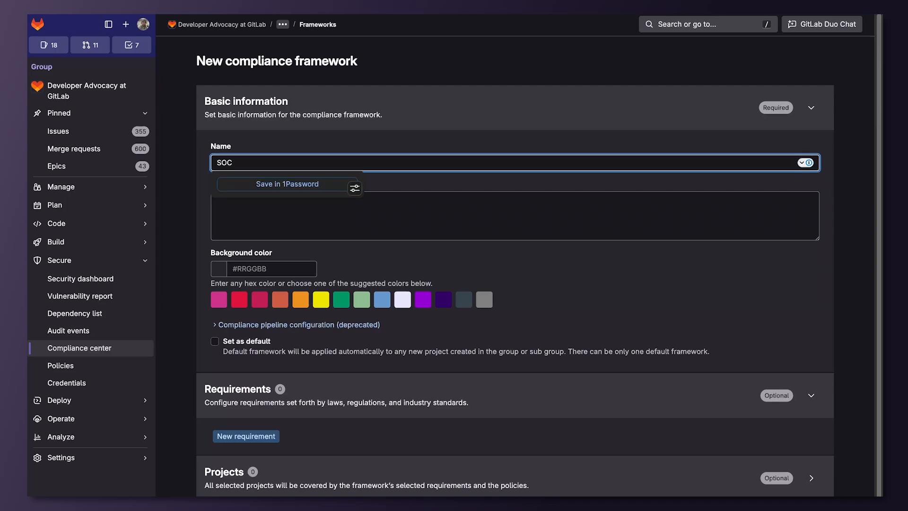
type("2 Compliance")
key("Tab")
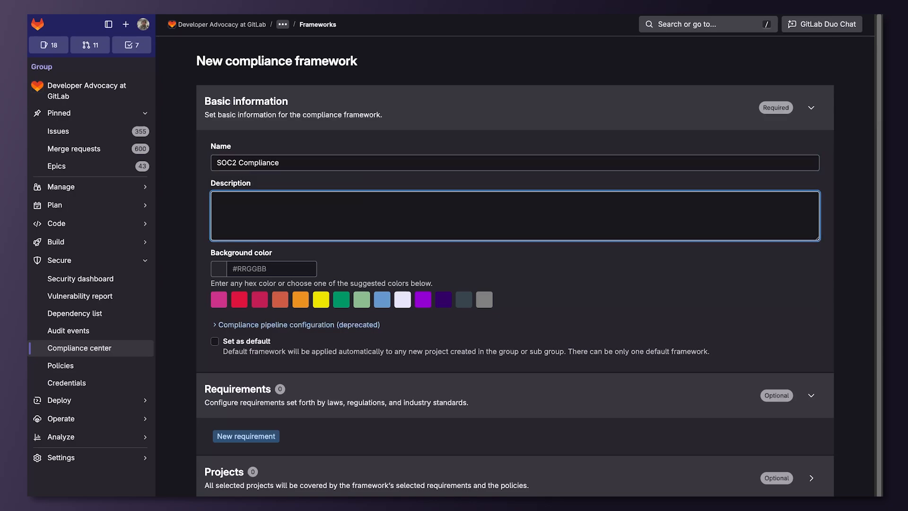
Describe the framework as "SOC2 (System and Organization Controls 2) Compliance Framework to apply to projects which will be audited." and set background color #330066
type("SOC2 (System and Organizatio")
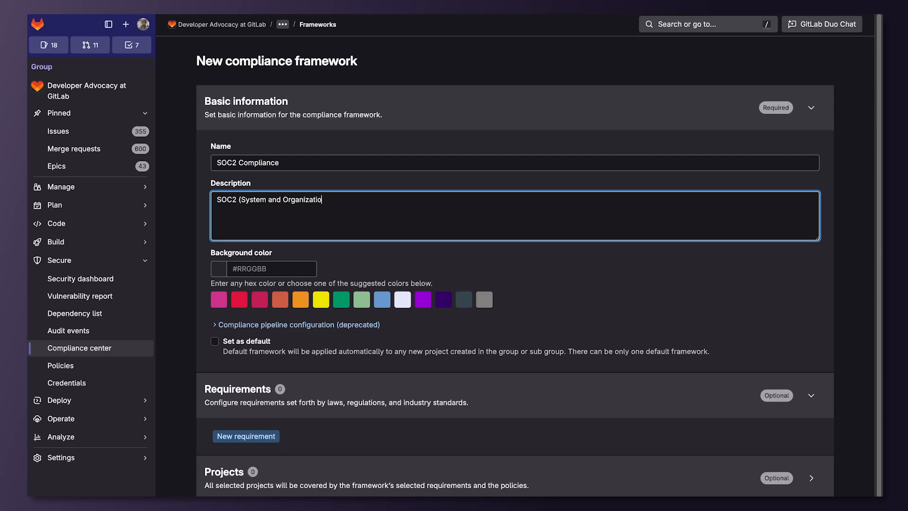
type("n Controls 2) Compliance Framewor")
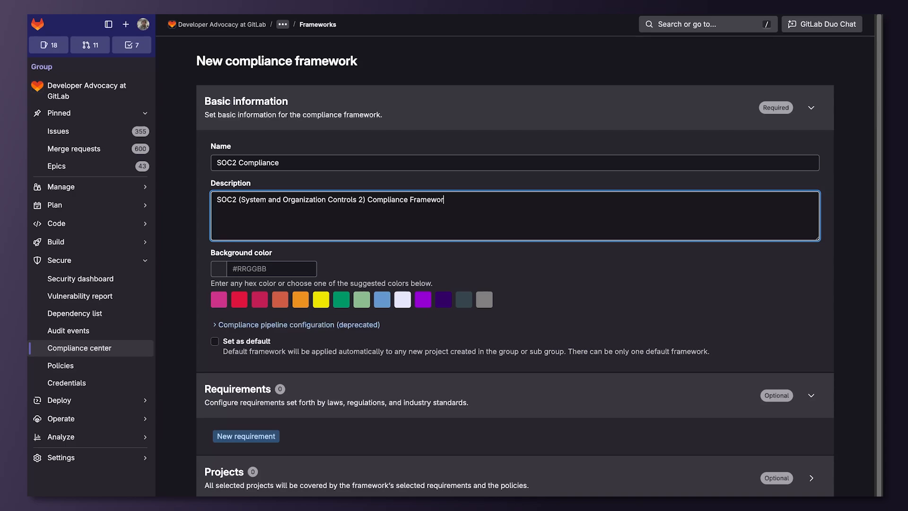
type("k to apply to projects which will")
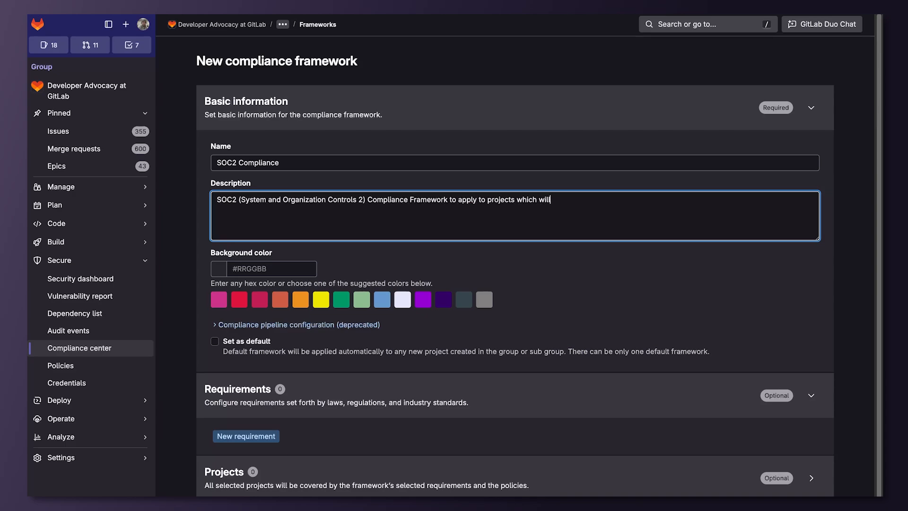
type(" be audited.")
key("Tab")
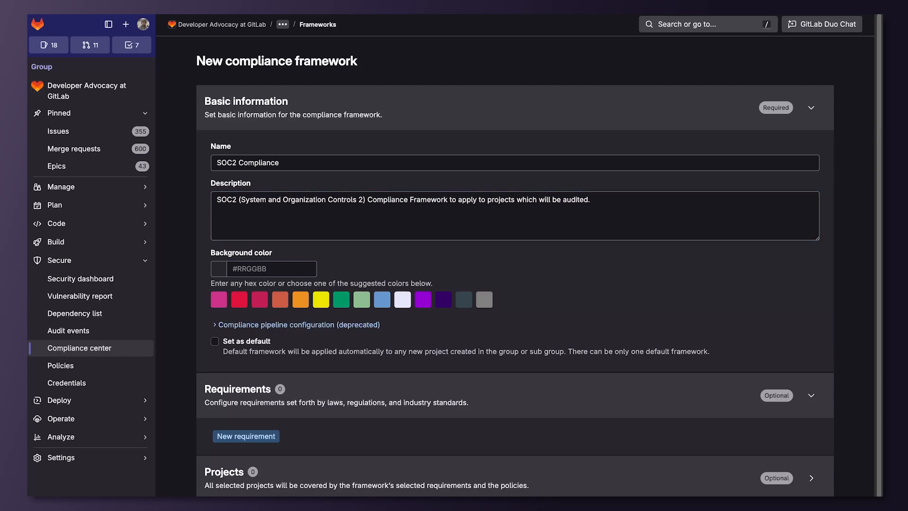
left_click(443, 300)
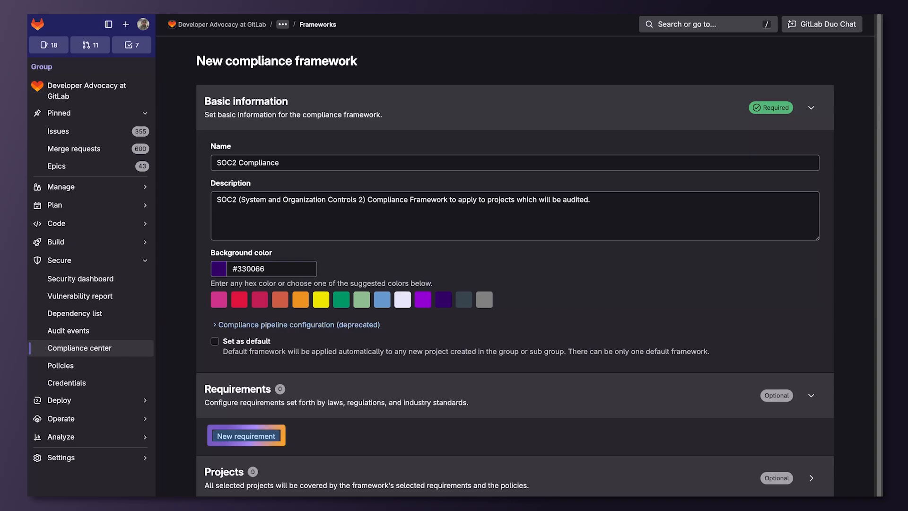
Start a new requirement named "Appropriate Approvals" with the description "Require the appropriate approvals for a merge request."
left_click(246, 436)
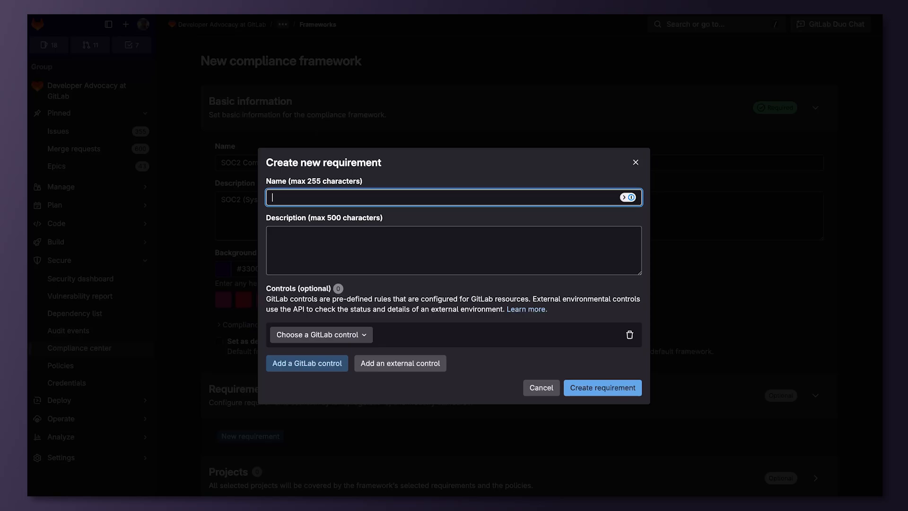
type("Appropriate ")
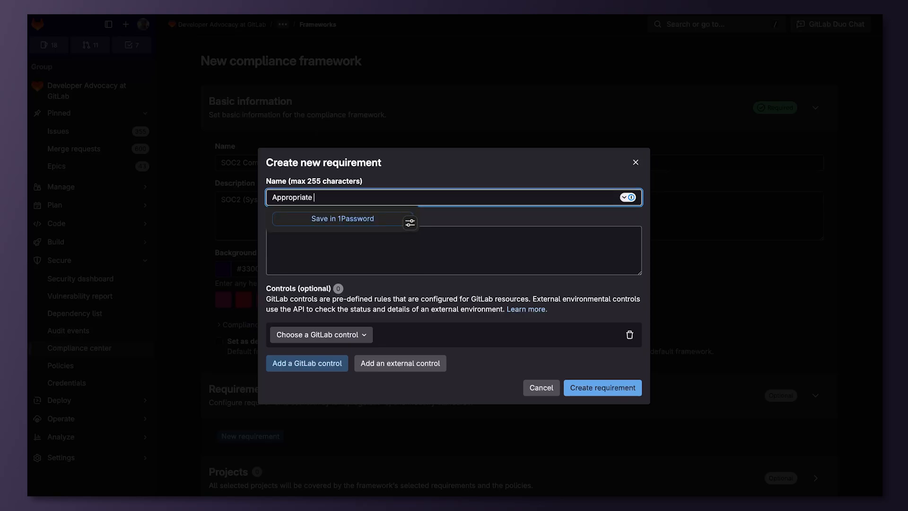
type("Approvals")
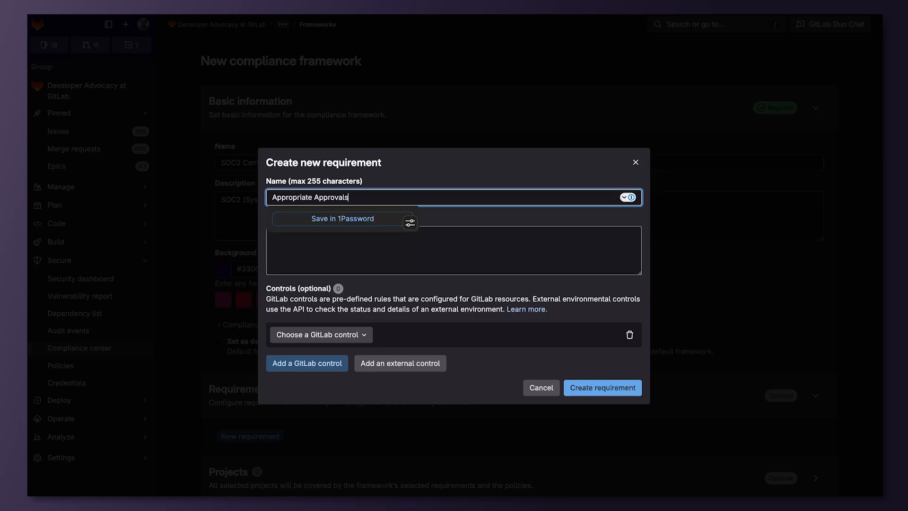
key("Tab")
type("Require the approp")
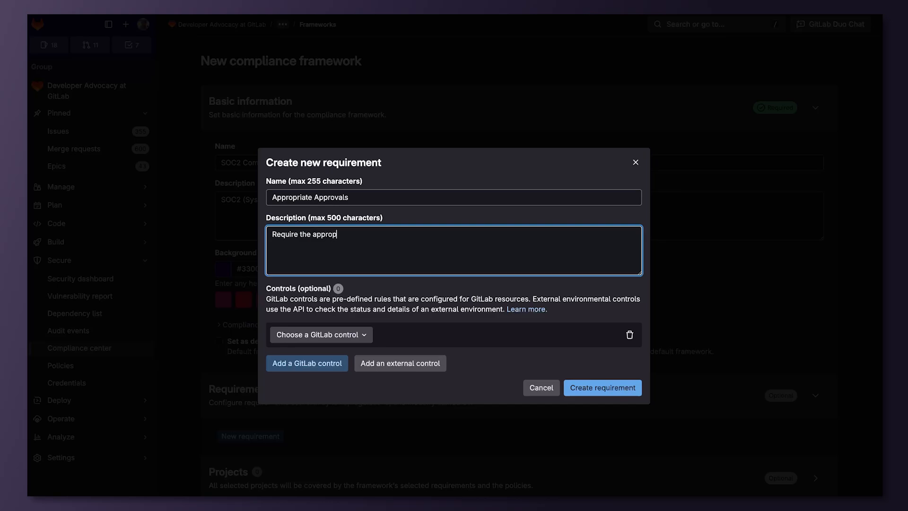
type("riate approvals ")
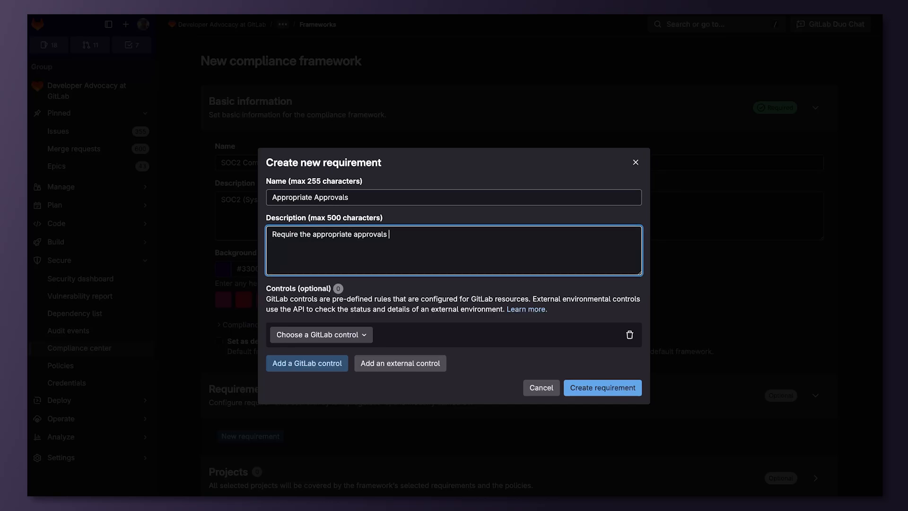
type("for a merge request.")
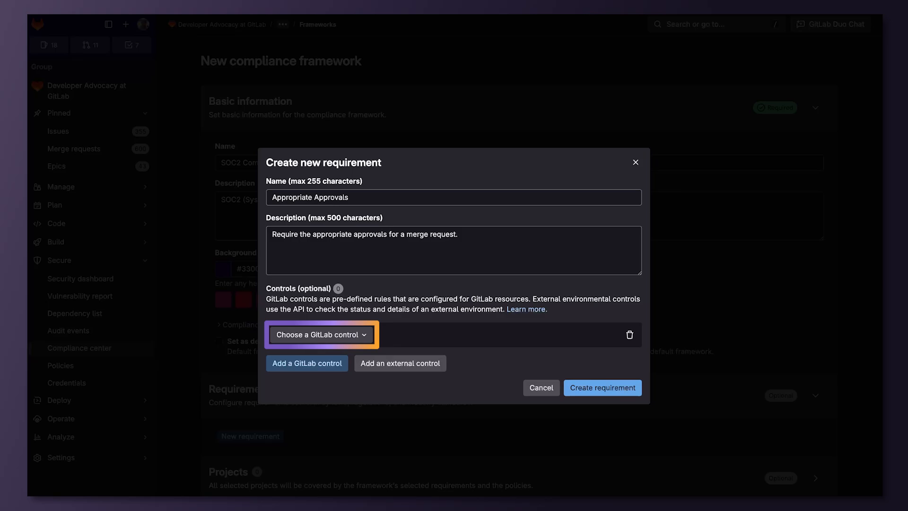
Add the GitLab controls "At least two approvals", "Committers approved merge request" and "Author approved merge request", and create the requirement
left_click(321, 335)
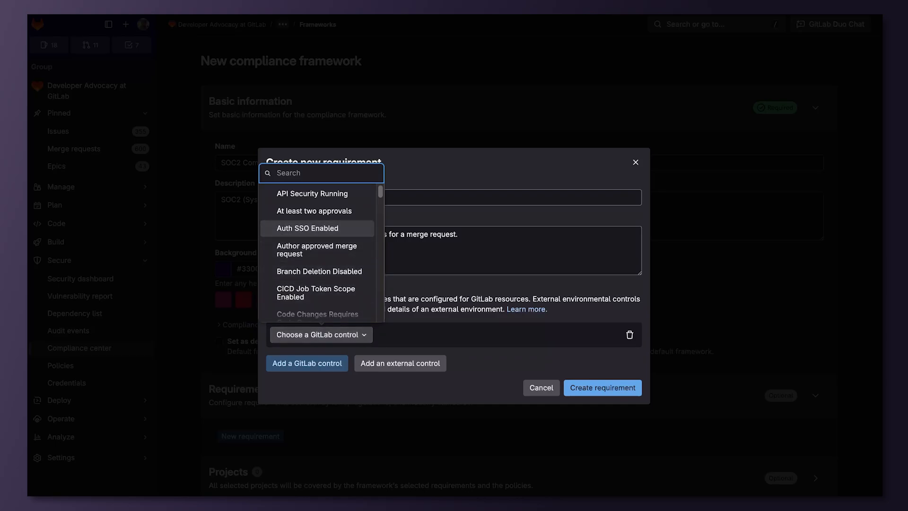
key("Return")
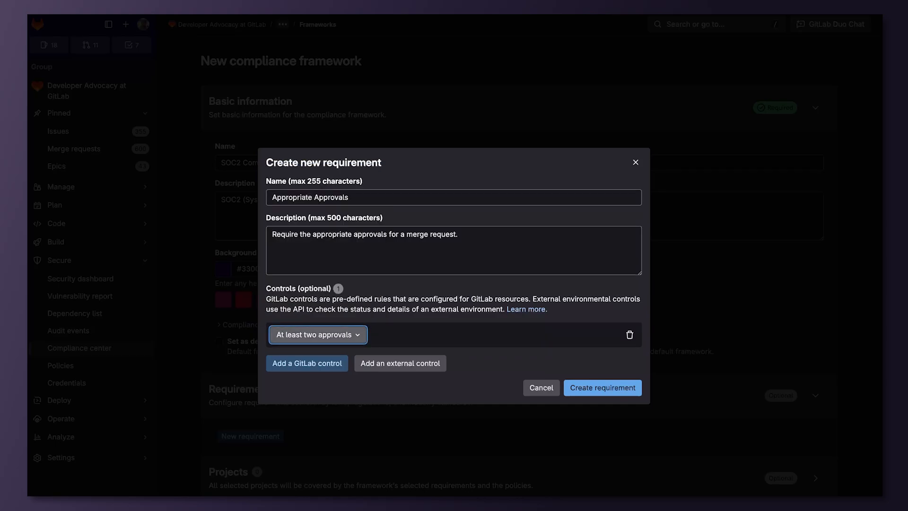
left_click(313, 363)
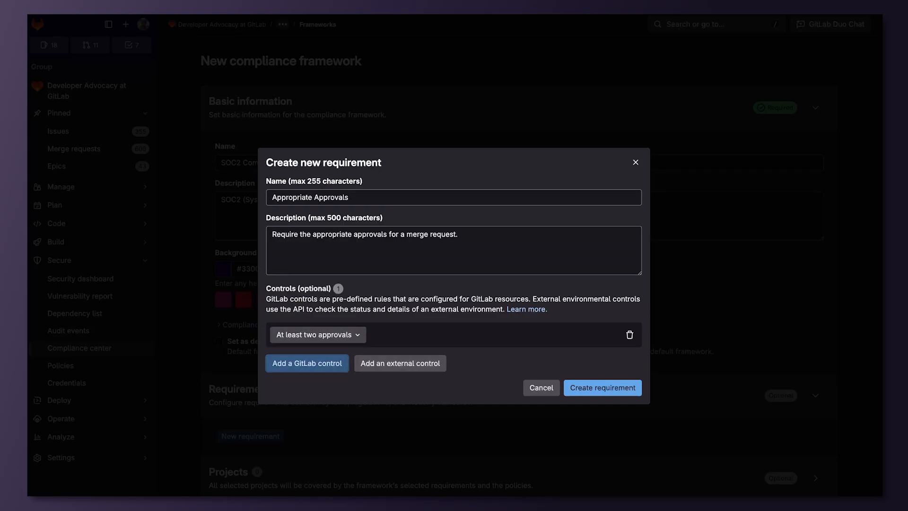
left_click(321, 349)
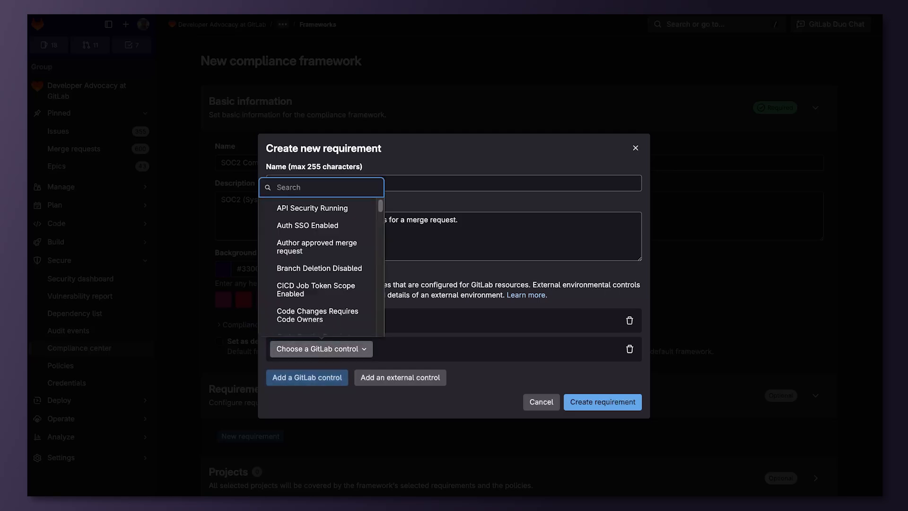
scroll(317, 226, "down", 2)
left_click(313, 292)
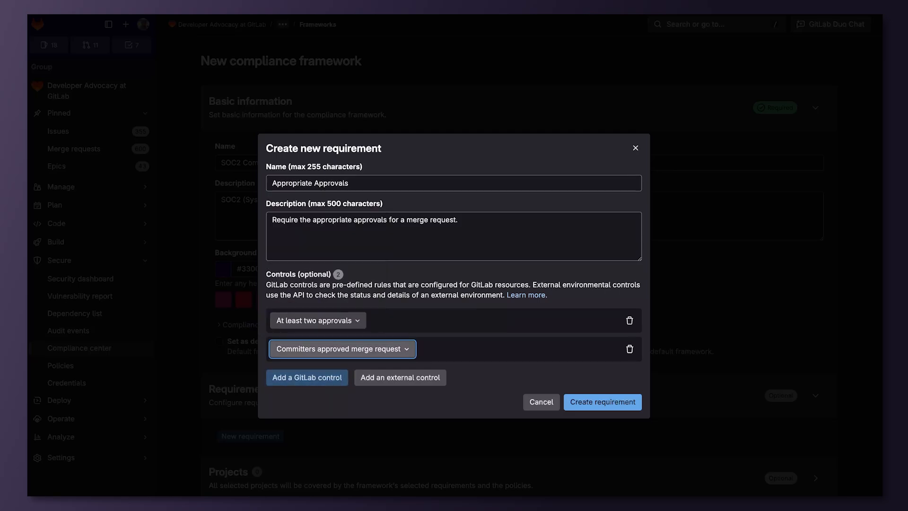
left_click(307, 377)
left_click(321, 363)
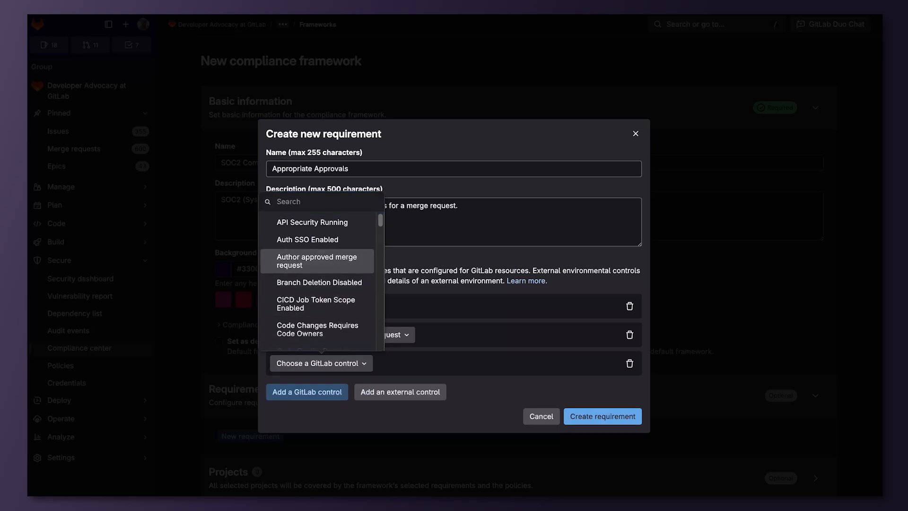
left_click(317, 261)
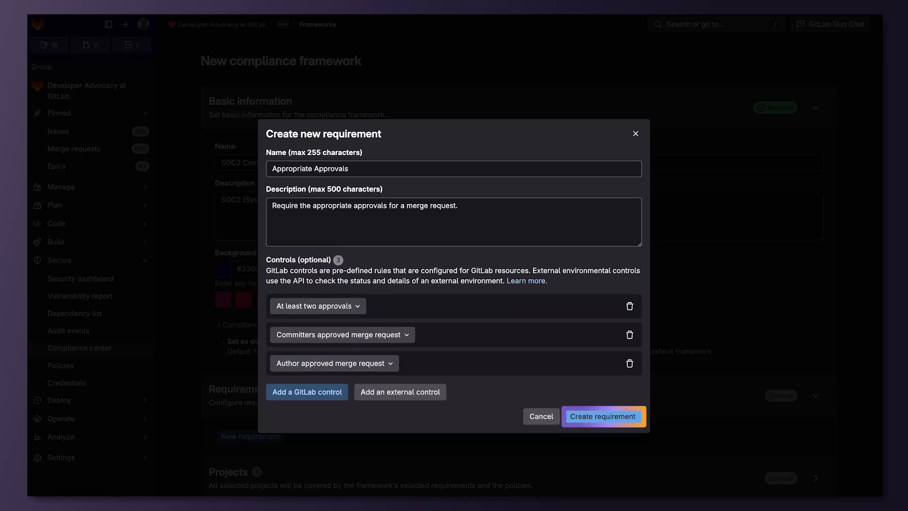
left_click(603, 416)
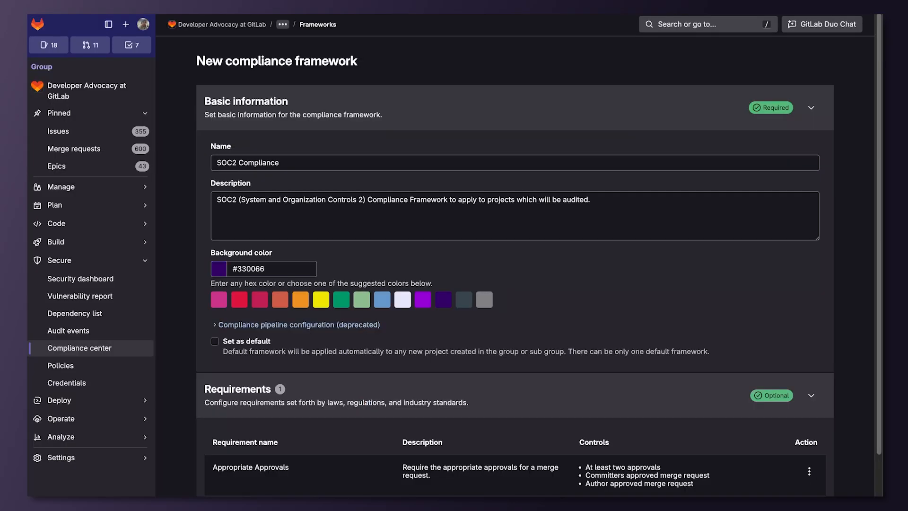
Start a requirement "Required Security Scanners" described as "Require SAST, Dependency Scanning, and API Security scanning to be run to assure vulnerabilities are detected."
scroll(515, 265, "down", 2)
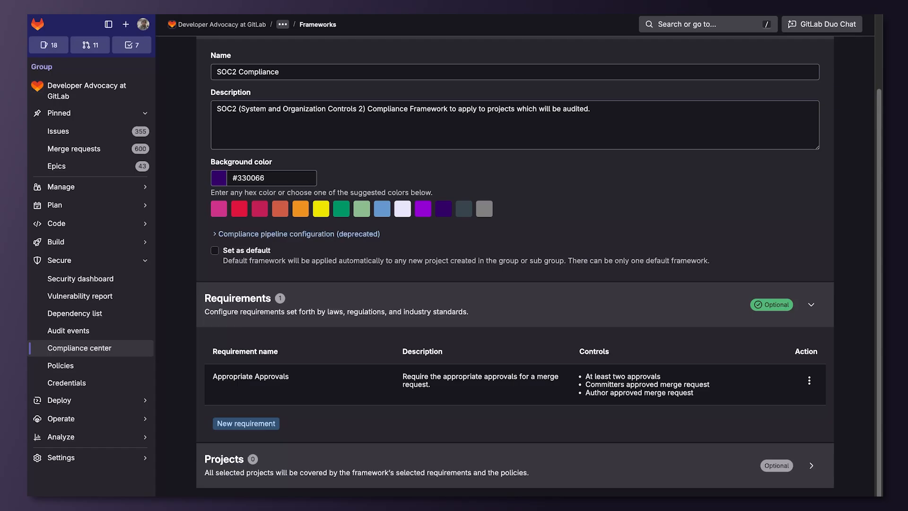
left_click(246, 424)
type("Re")
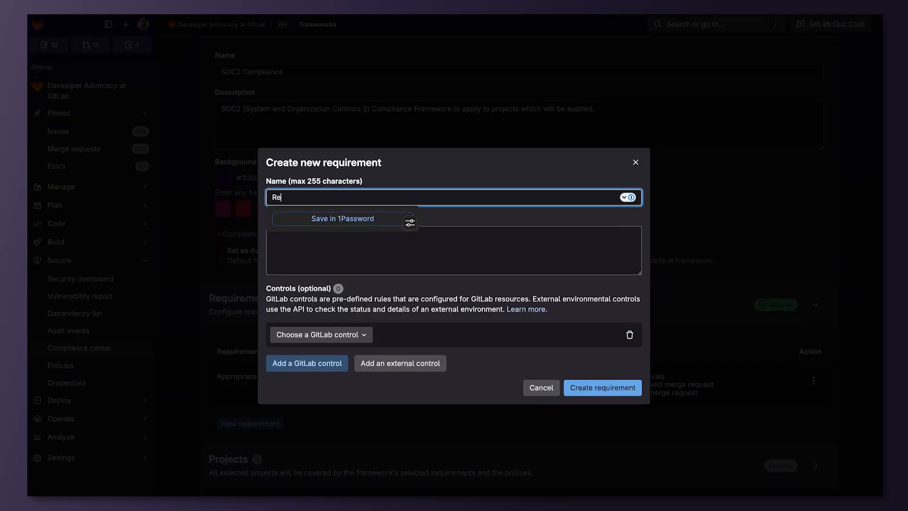
type("quired Security Scanners")
key("Tab")
type("Require SAST")
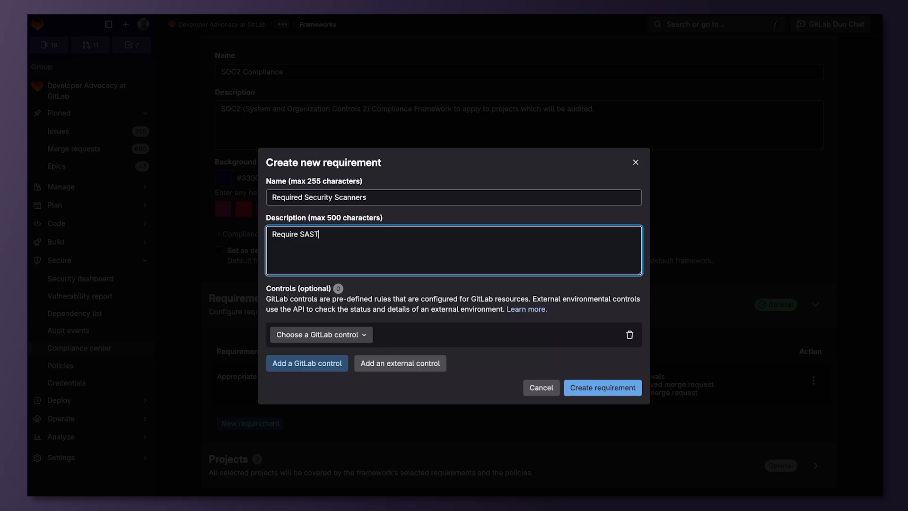
type(", Dependency Scanning, and API ")
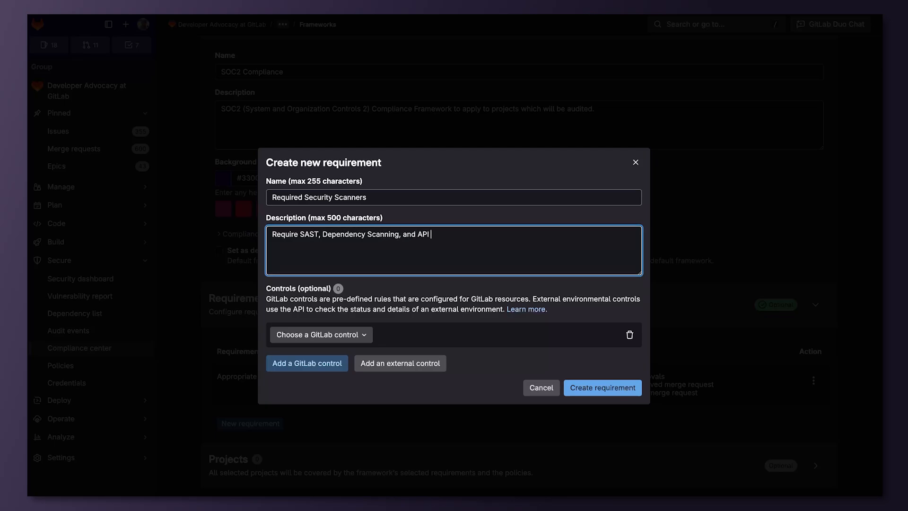
type("Security scanning to be run to assure ")
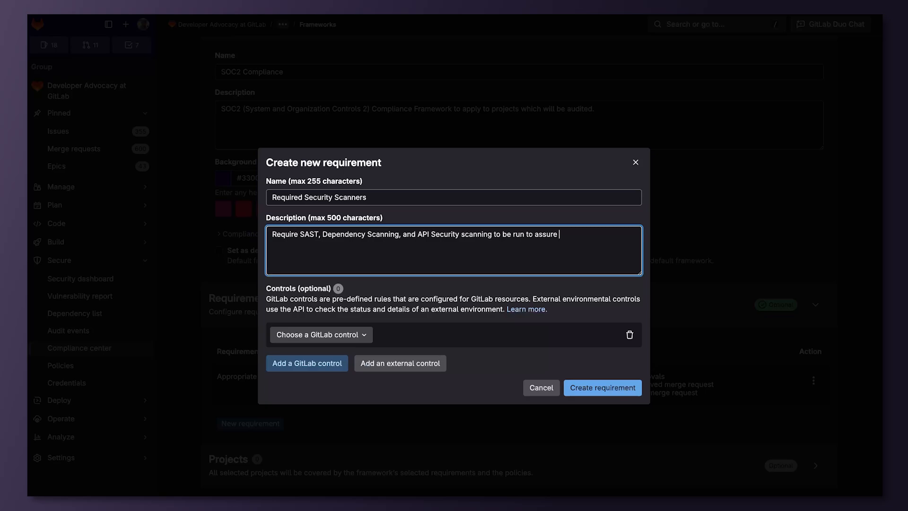
type("vulnerabilities are detected.")
Add the GitLab controls "Dependency Scanning Running", "API Security Running" and "SAST Running", and create the security scanners requirement
left_click(321, 335)
scroll(320, 245, "down", 4)
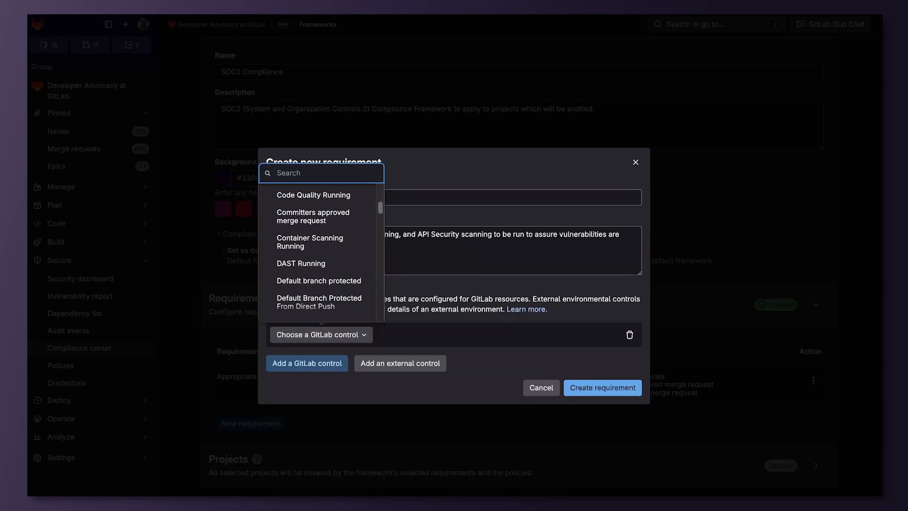
scroll(320, 246, "down", 5)
left_click(317, 266)
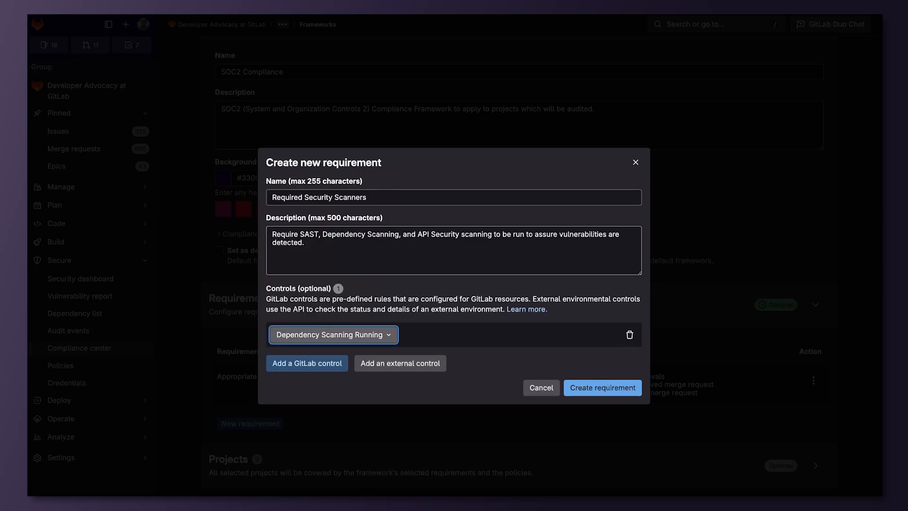
left_click(307, 363)
left_click(321, 349)
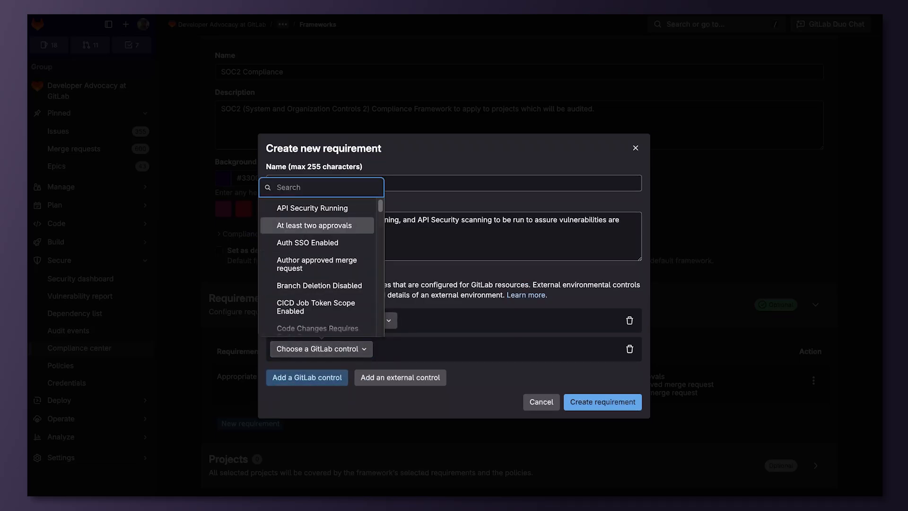
left_click(312, 208)
left_click(307, 377)
left_click(321, 363)
scroll(320, 274, "down", 10)
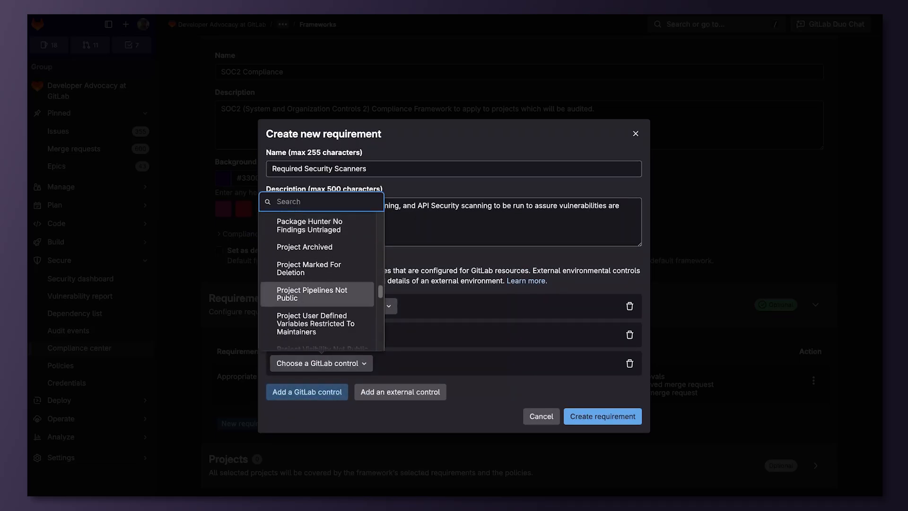
scroll(316, 284, "down", 5)
left_click(312, 304)
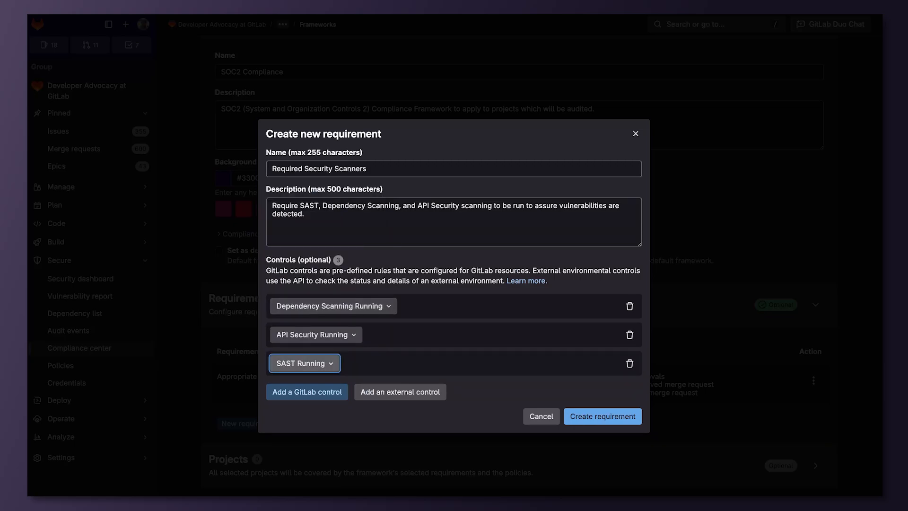
left_click(603, 417)
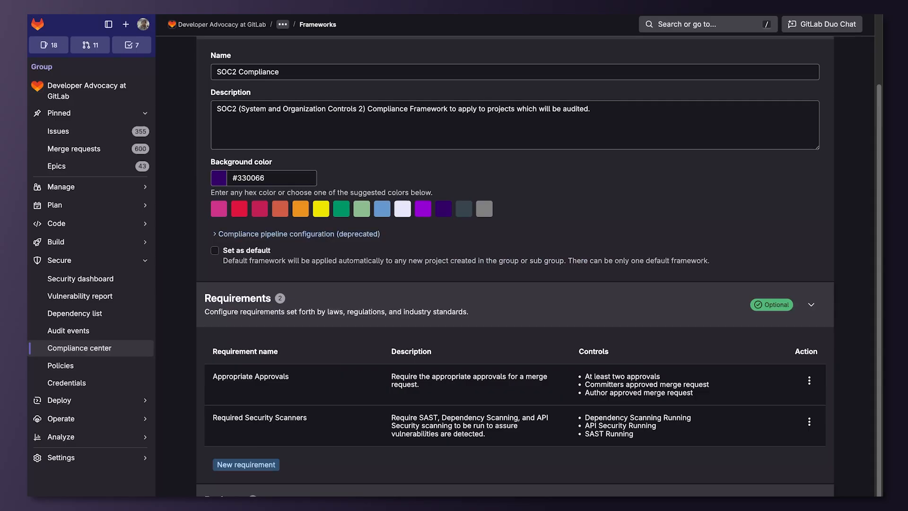
scroll(515, 267, "down", 3)
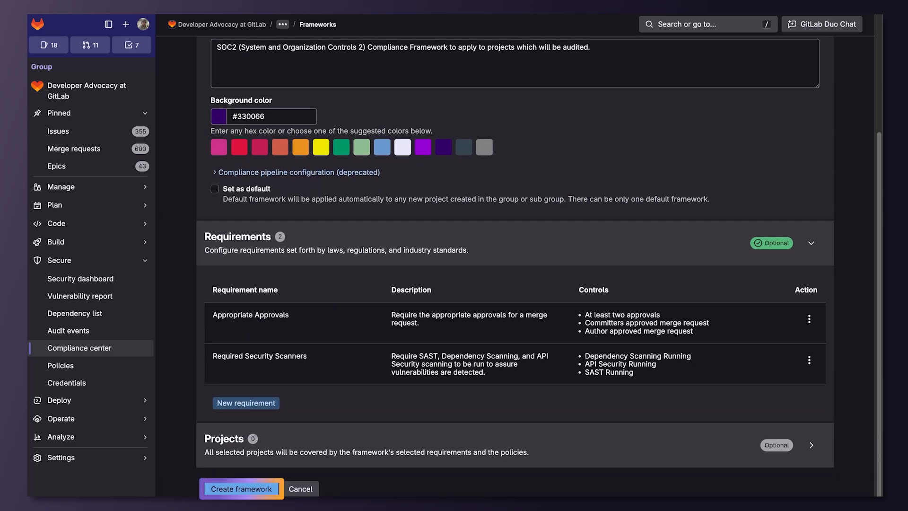
Create the SOC2 Compliance framework, and filter the compliance center's project list to projects matching "Tanuki"
left_click(242, 489)
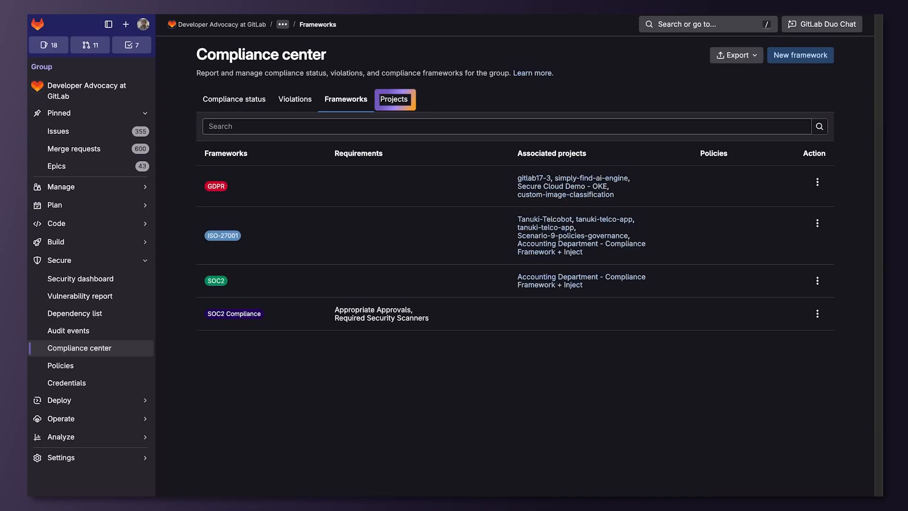
left_click(394, 100)
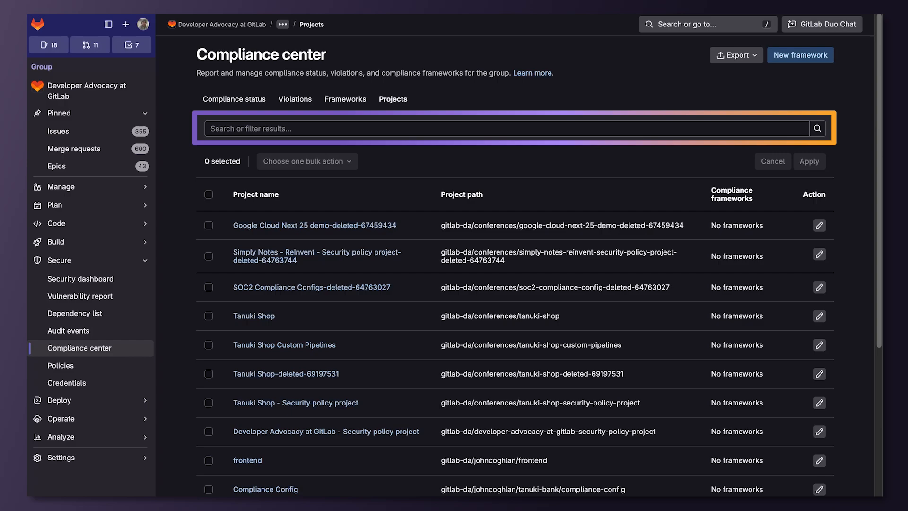
left_click(211, 129)
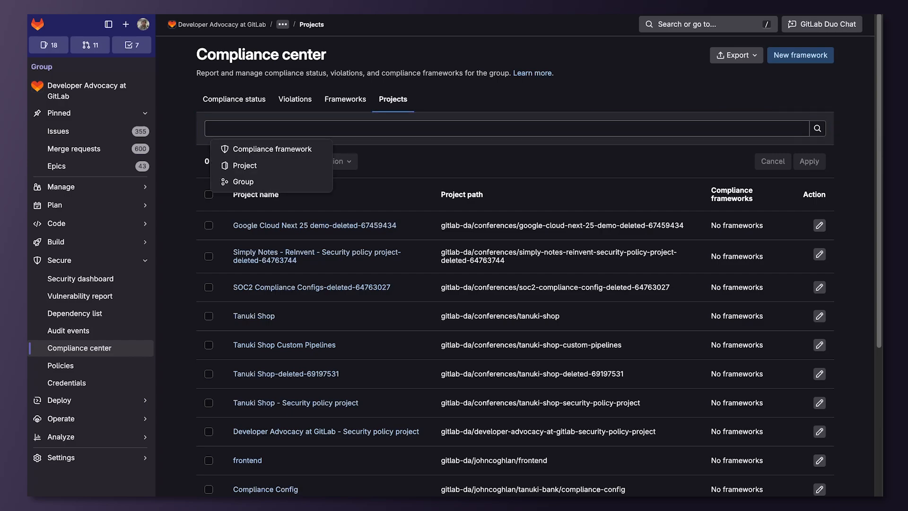
left_click(245, 165)
type("Tanuki")
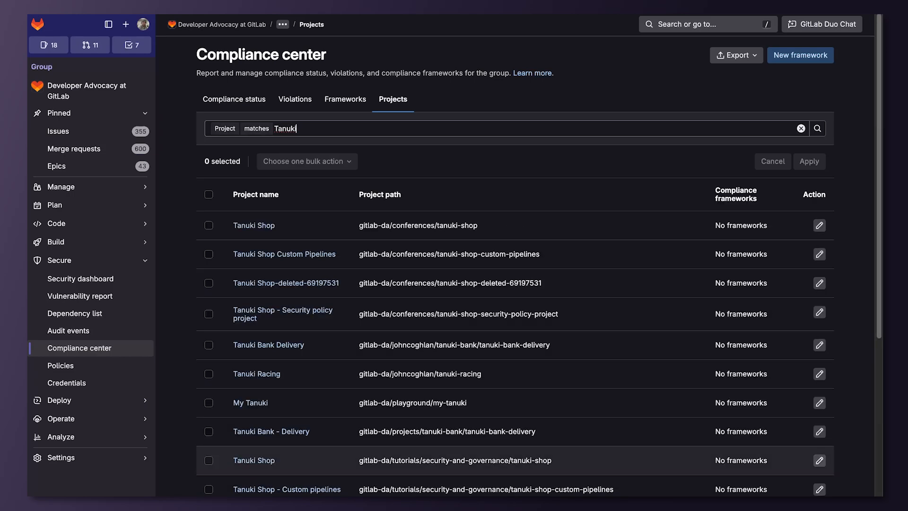
Apply the SOC2 Compliance framework in bulk to the Tanuki Shop projects under gitlab-da/conferences and gitlab-da/tutorials/security-and-governance
left_click(208, 460)
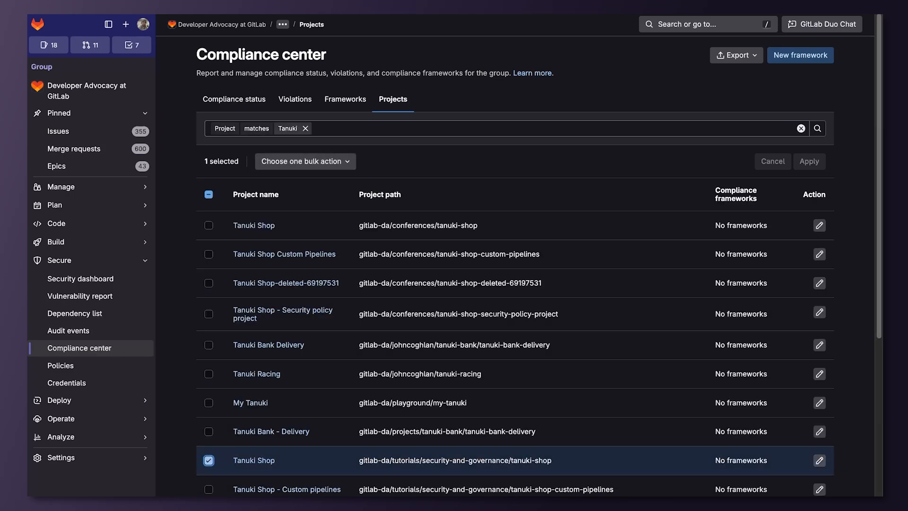
left_click(208, 225)
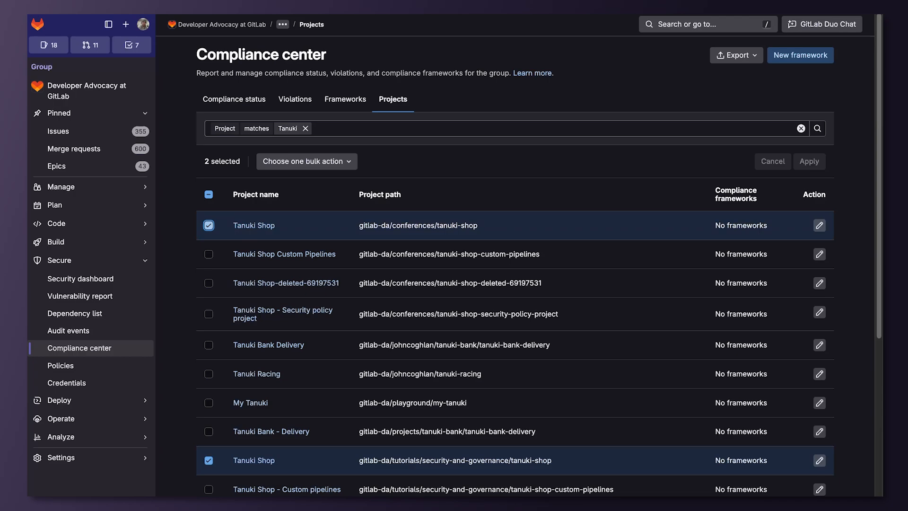
left_click(307, 161)
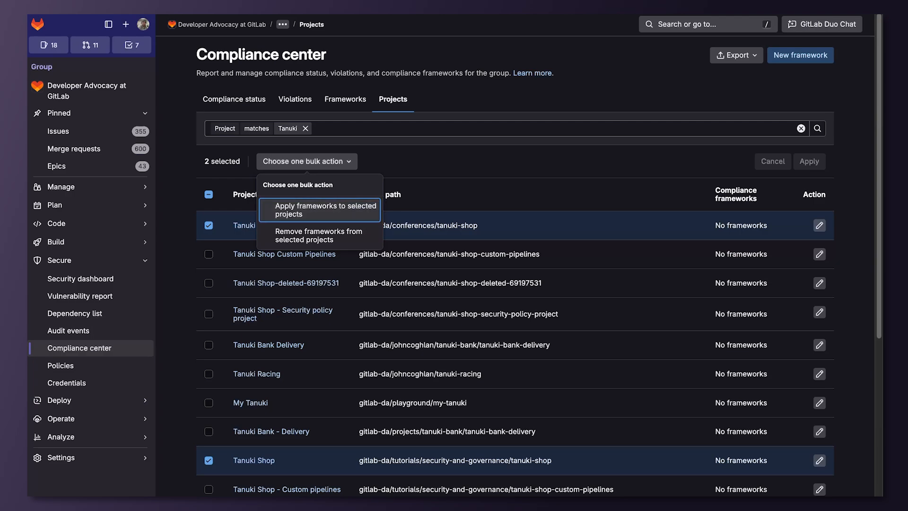
left_click(320, 210)
left_click(452, 161)
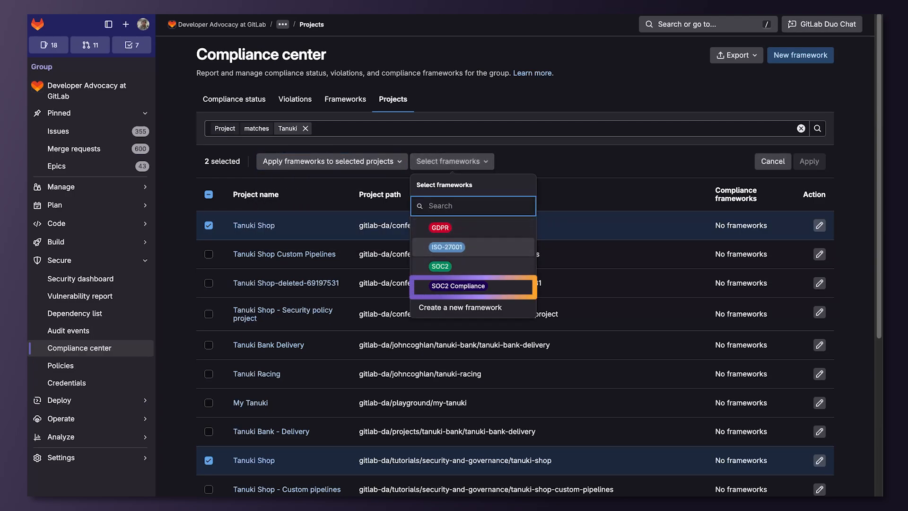
left_click(473, 286)
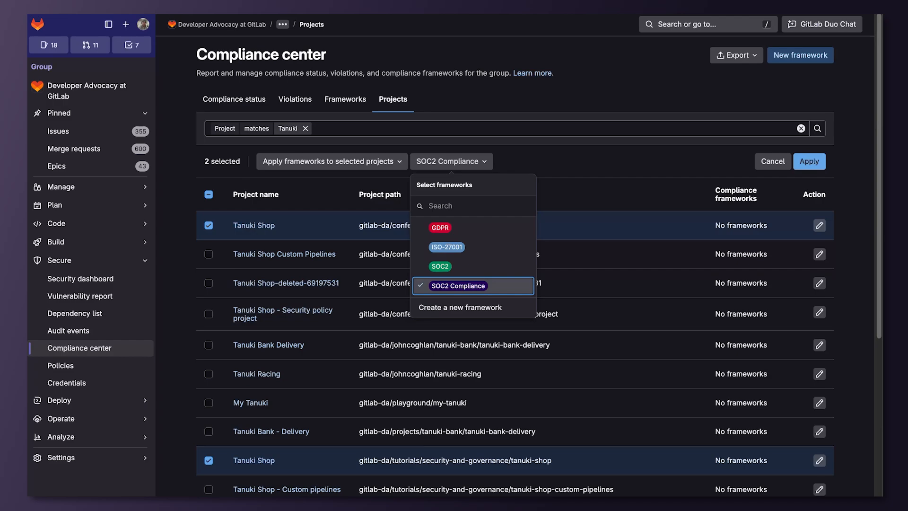
key("Escape")
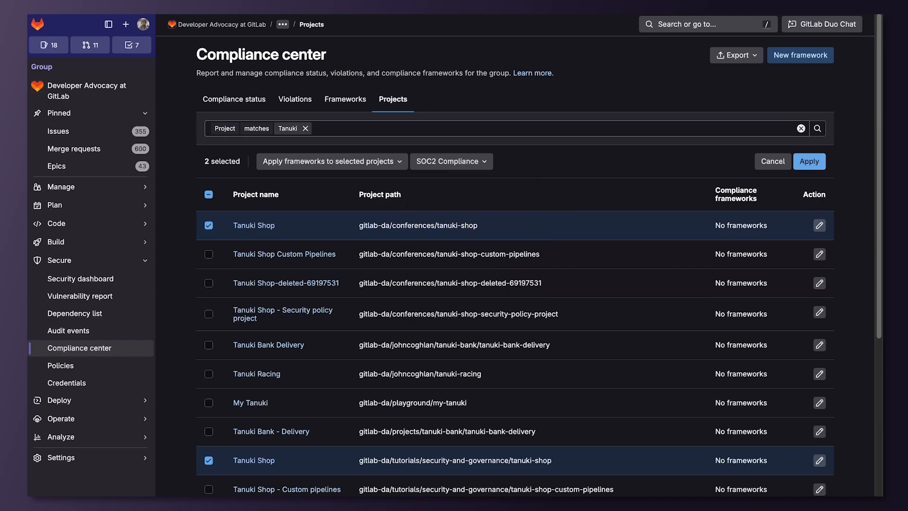
left_click(809, 161)
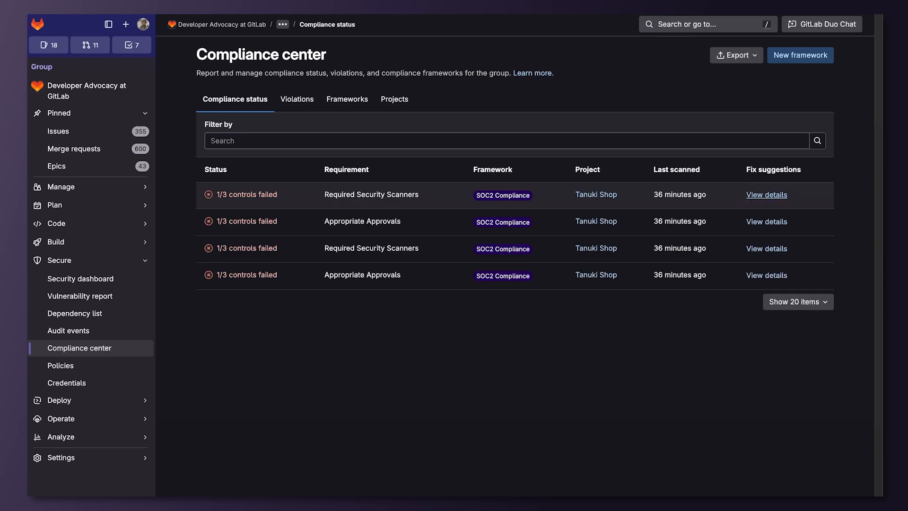
View the compliance status details of the first Required Security Scanners entry and examine the fix suggestion for its API Security Running control
left_click(767, 194)
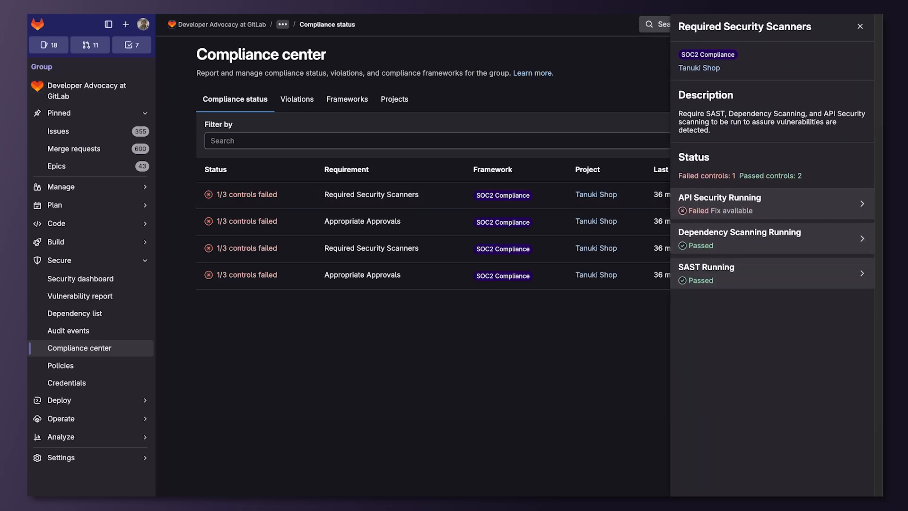
left_click(862, 204)
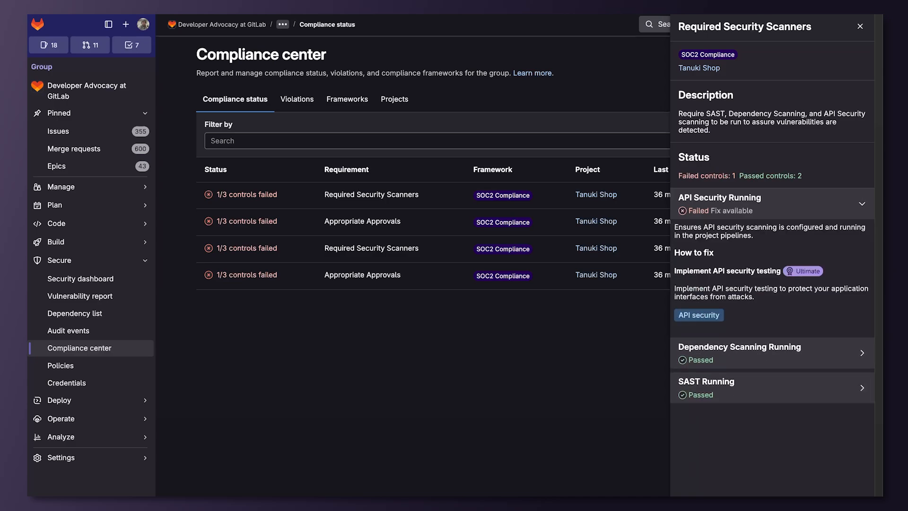